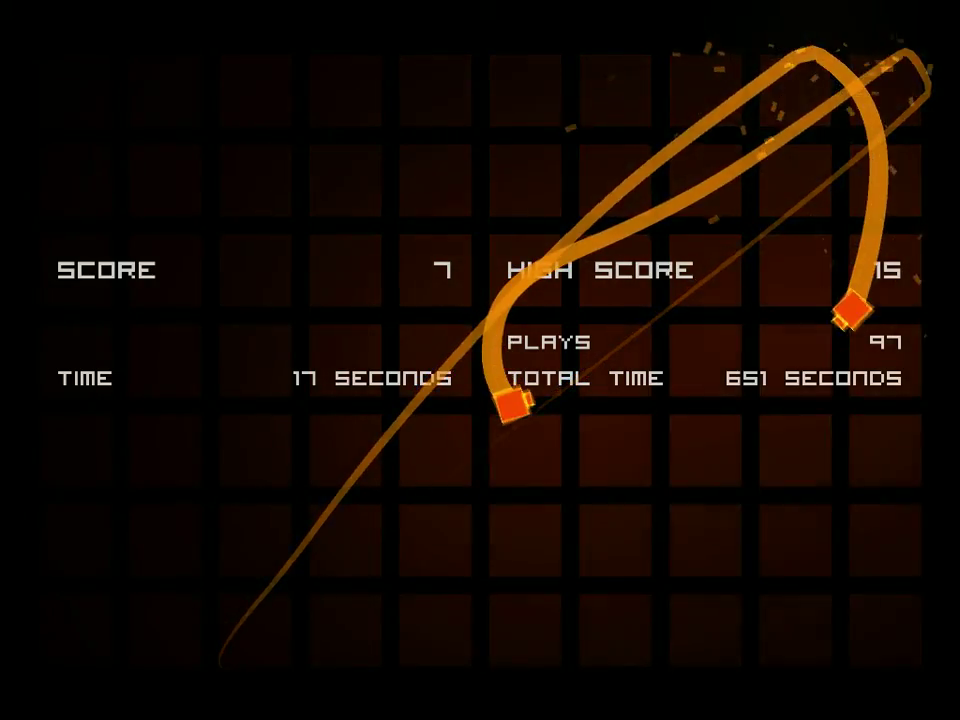
pyautogui.press('space')
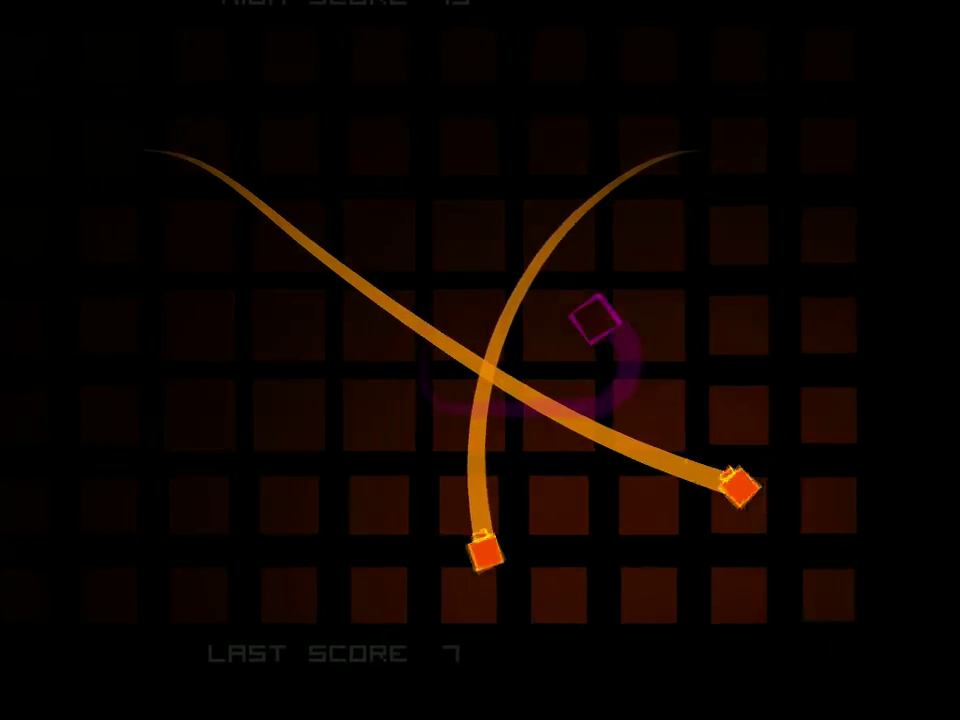